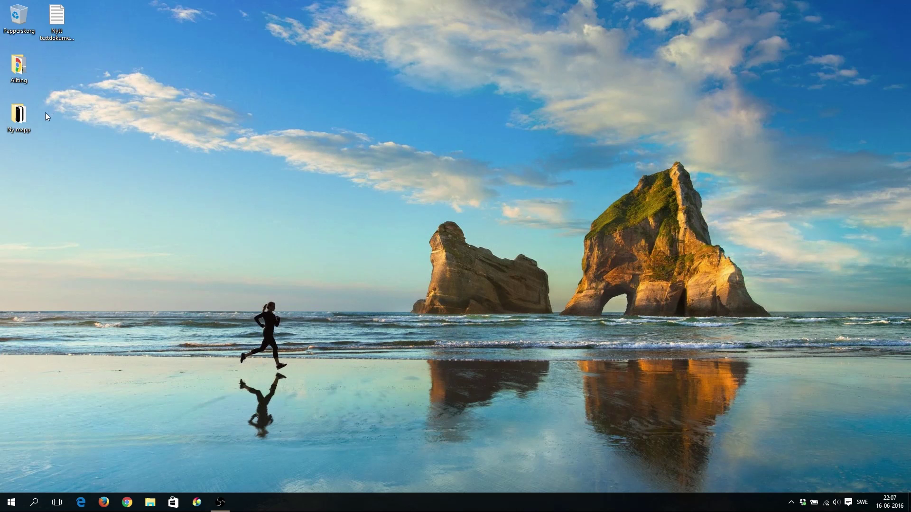
- Open the icon chooser for the desktop folder Ny mapp and look through the shell32.dll icons and the icon files available for browsing
right_click(14, 127)
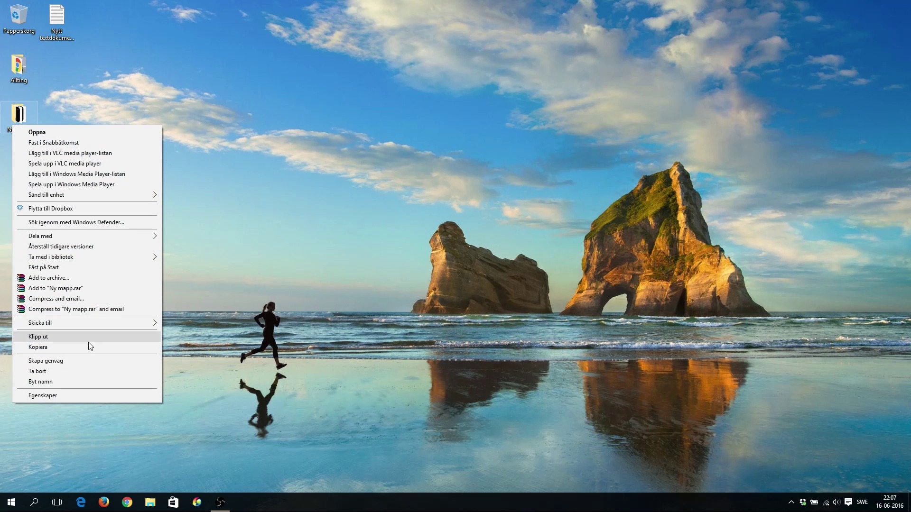
left_click(92, 394)
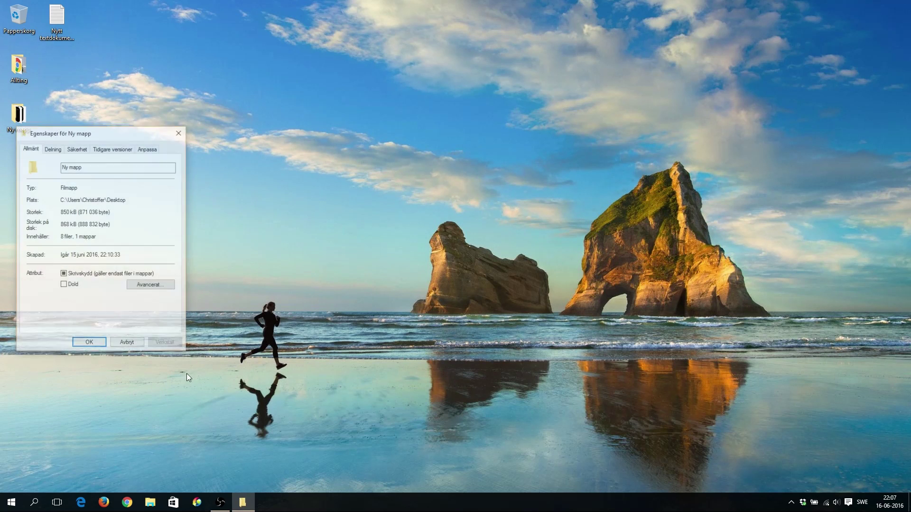
left_click(148, 148)
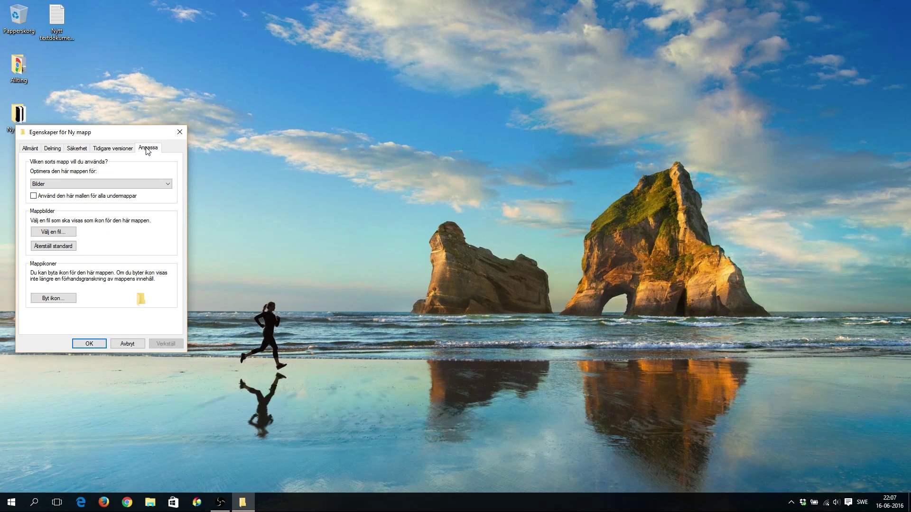
left_click(64, 300)
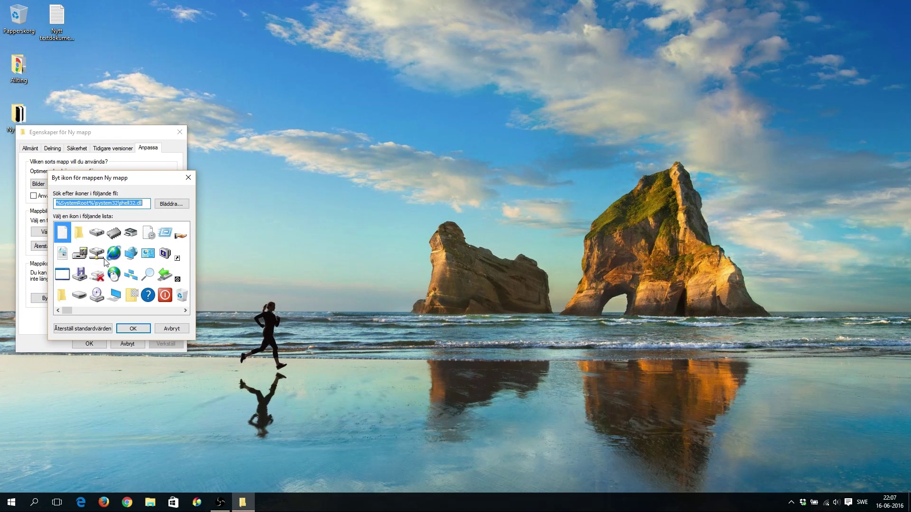
scroll(95, 275, "down", 8)
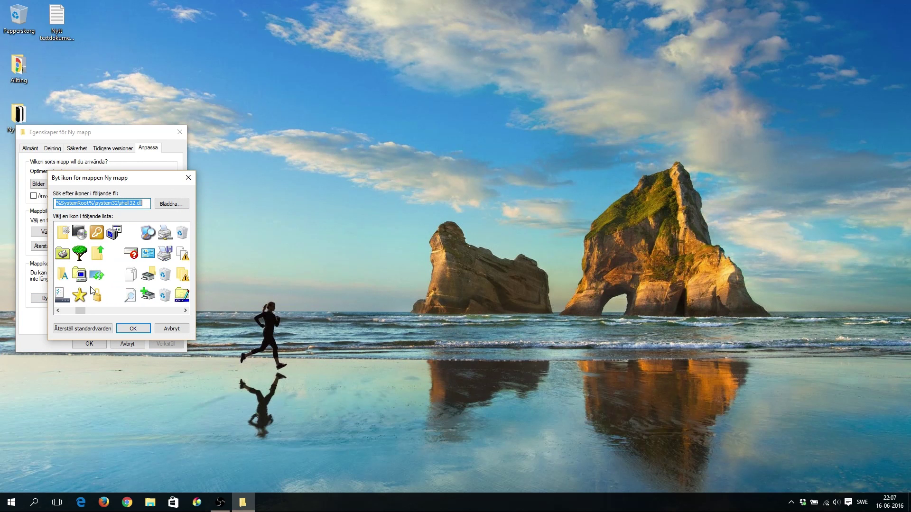
scroll(90, 287, "down", 7)
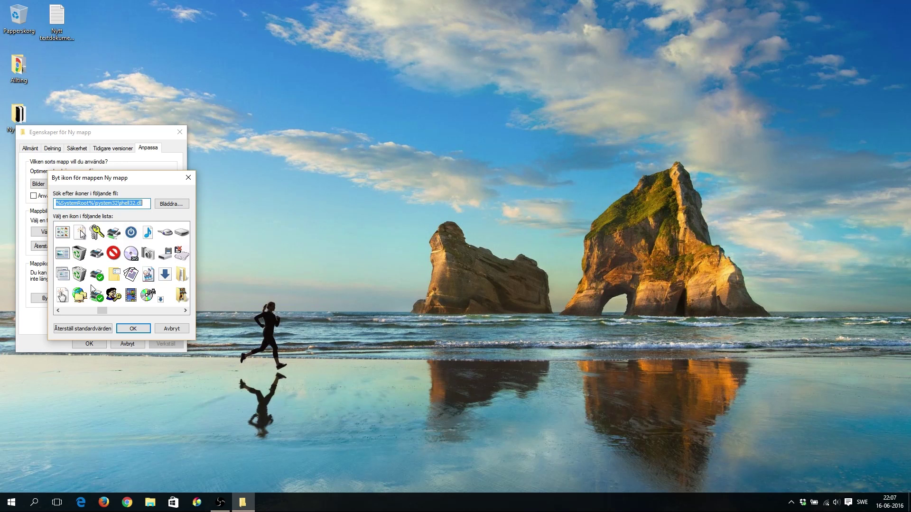
scroll(92, 288, "down", 10)
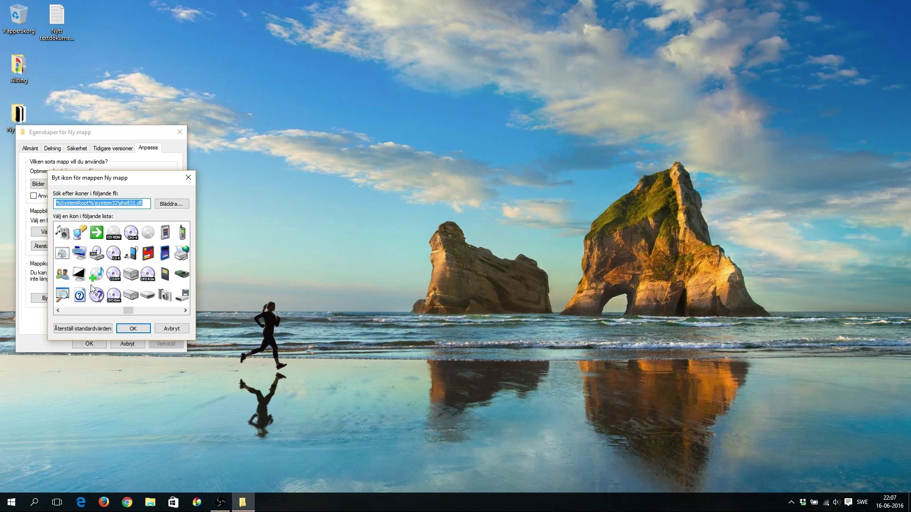
scroll(93, 288, "down", 10)
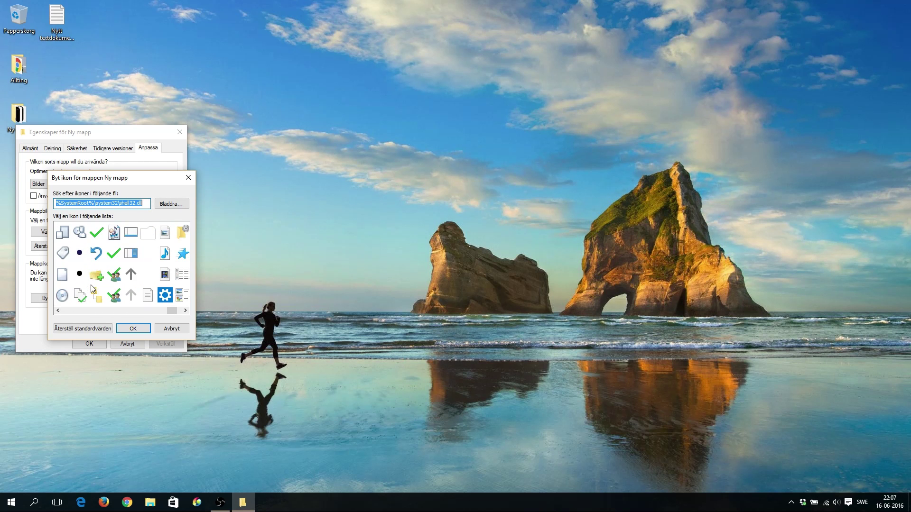
scroll(92, 285, "up", 9)
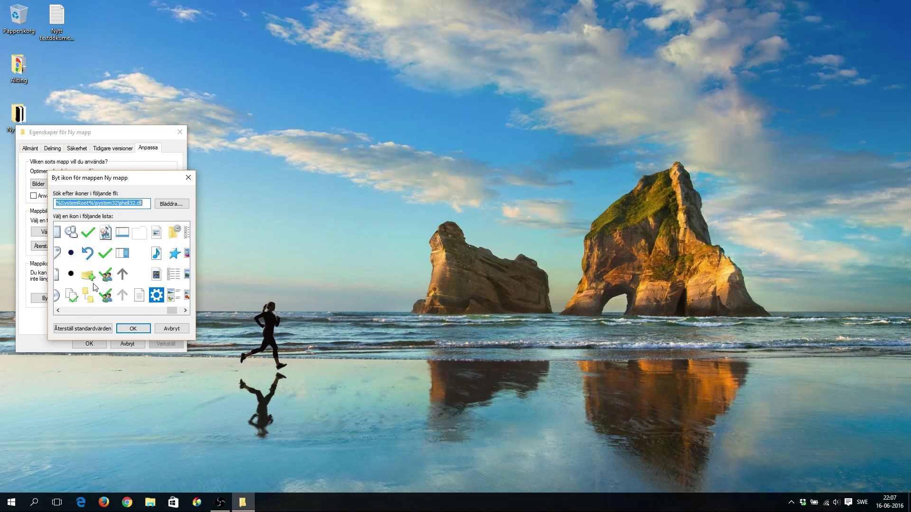
scroll(94, 286, "up", 15)
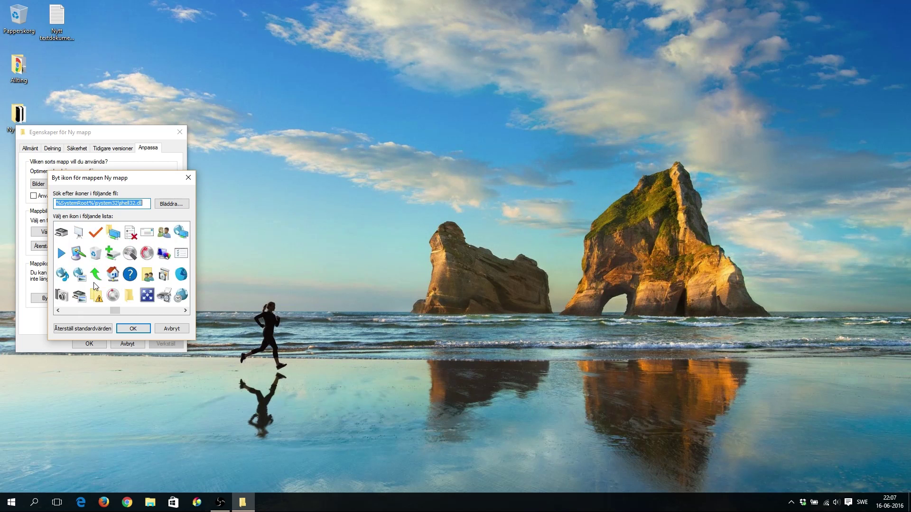
left_click(167, 203)
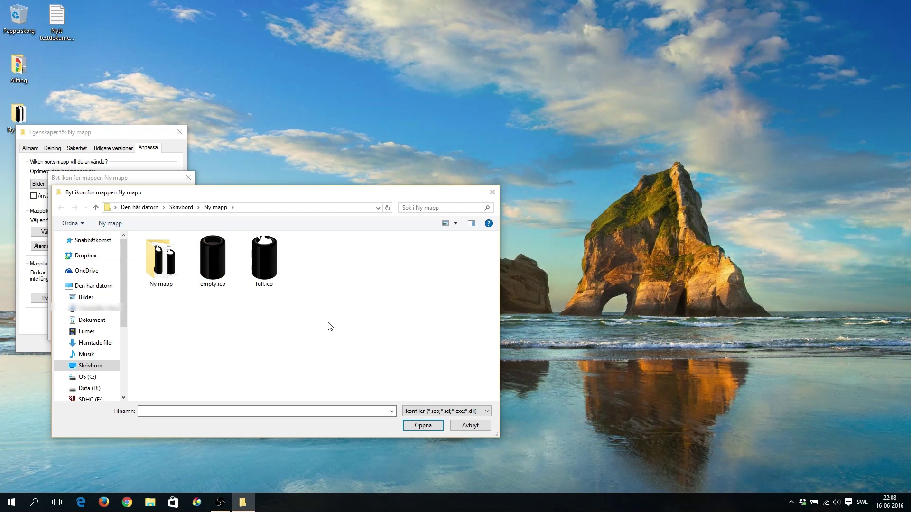
left_click(481, 430)
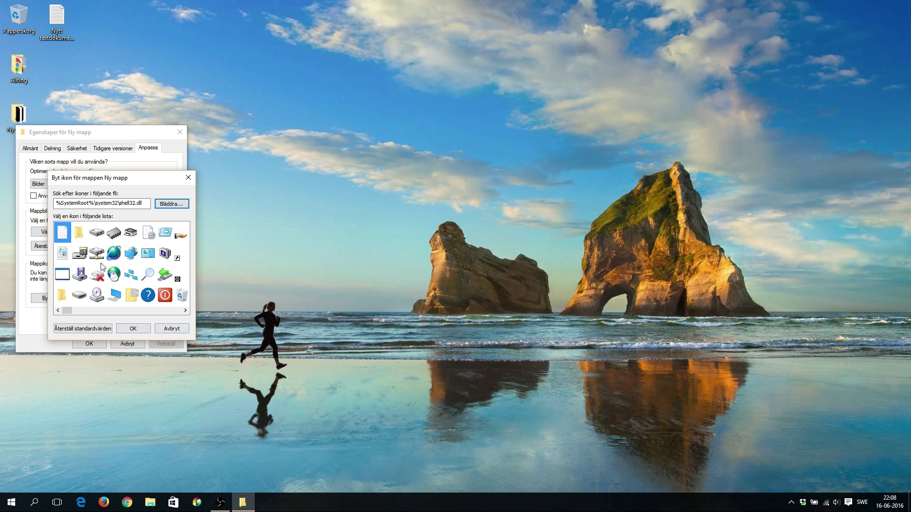
- Assign the disk drive icon from shell32.dll to the Ny mapp folder and apply the change
left_click(95, 235)
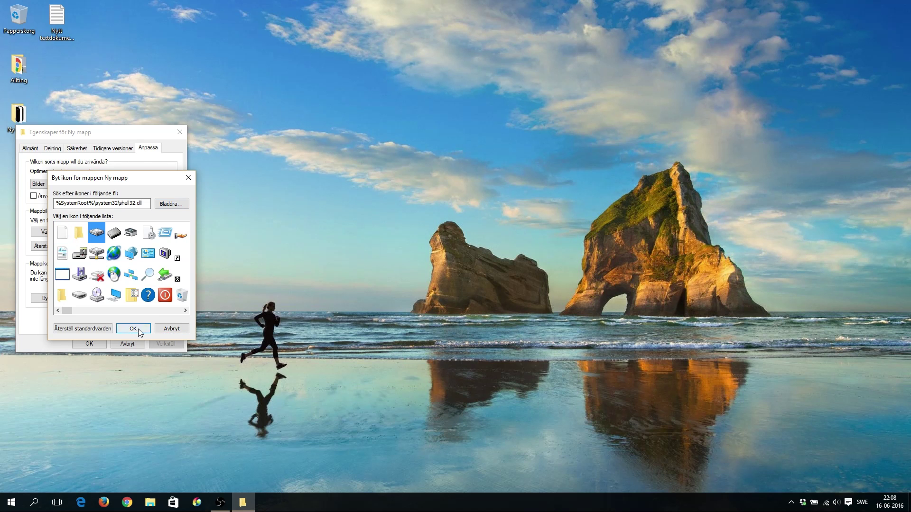
left_click(138, 329)
left_click(160, 348)
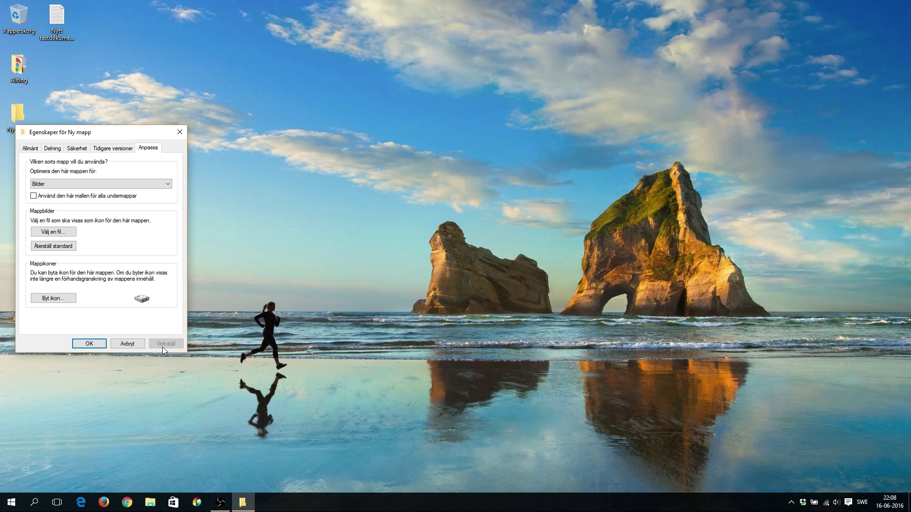
left_click_drag(99, 133, 286, 120)
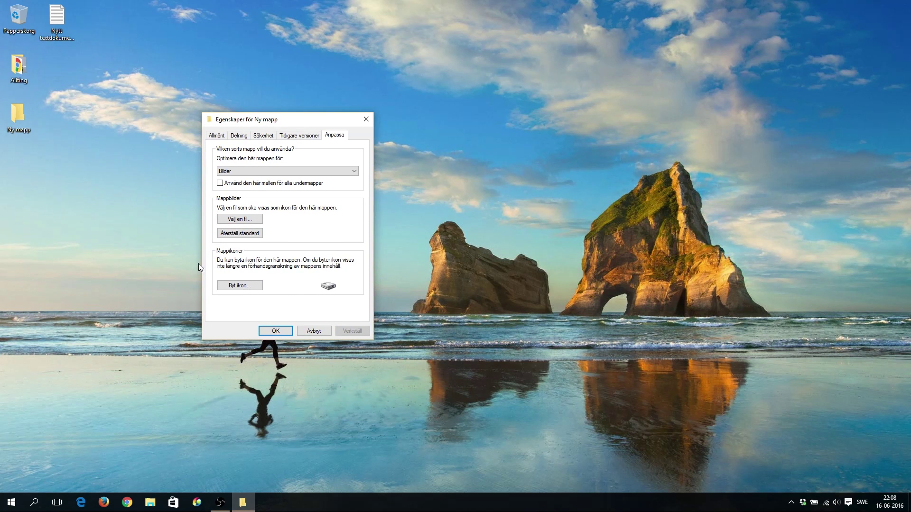
left_click(267, 328)
right_click(172, 232)
left_click(105, 217)
- Restore the Ny mapp folder's default icon through its customization properties and apply it
right_click(23, 119)
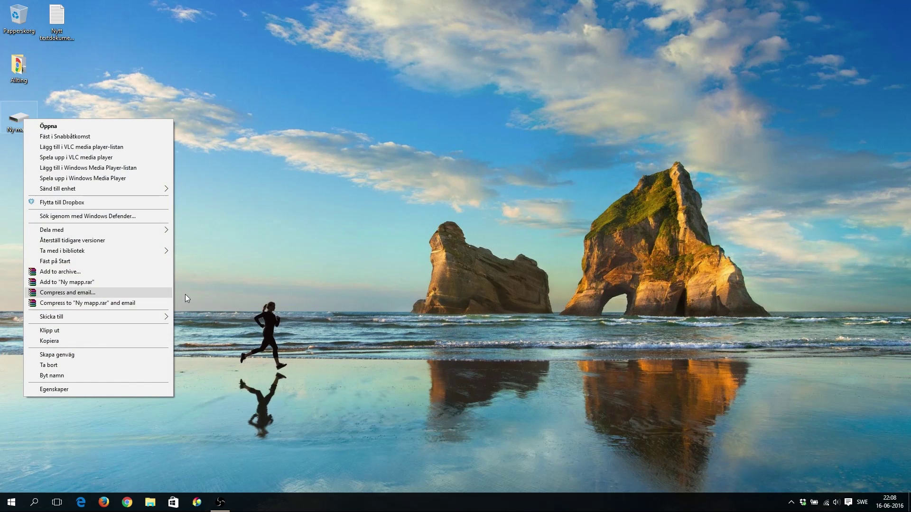
left_click(151, 390)
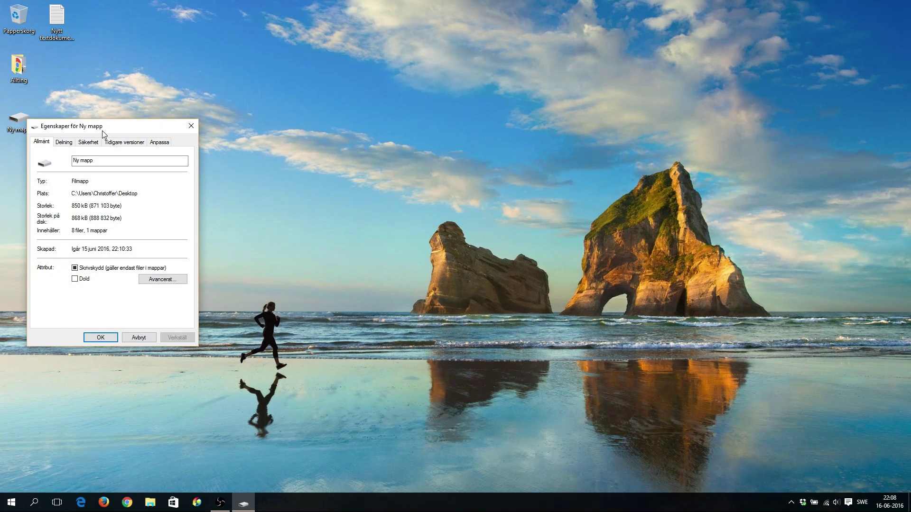
left_click_drag(96, 110, 188, 119)
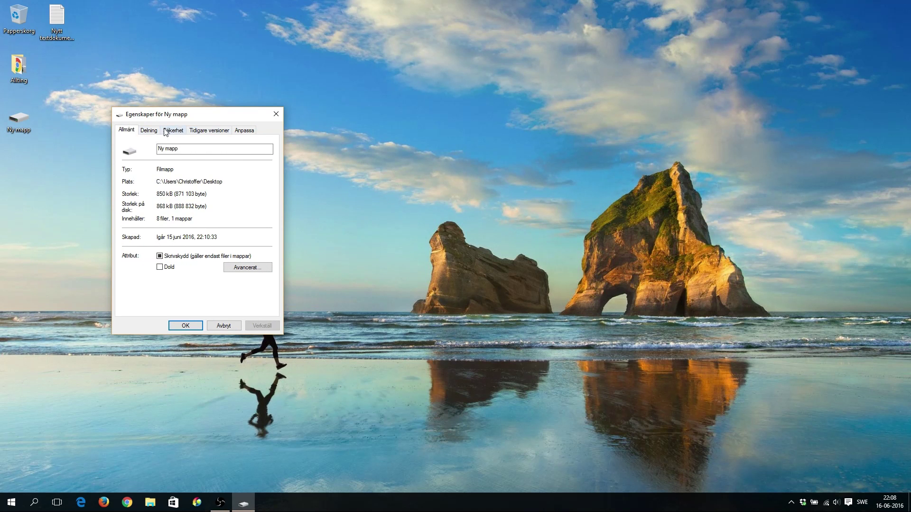
left_click(244, 131)
left_click(160, 280)
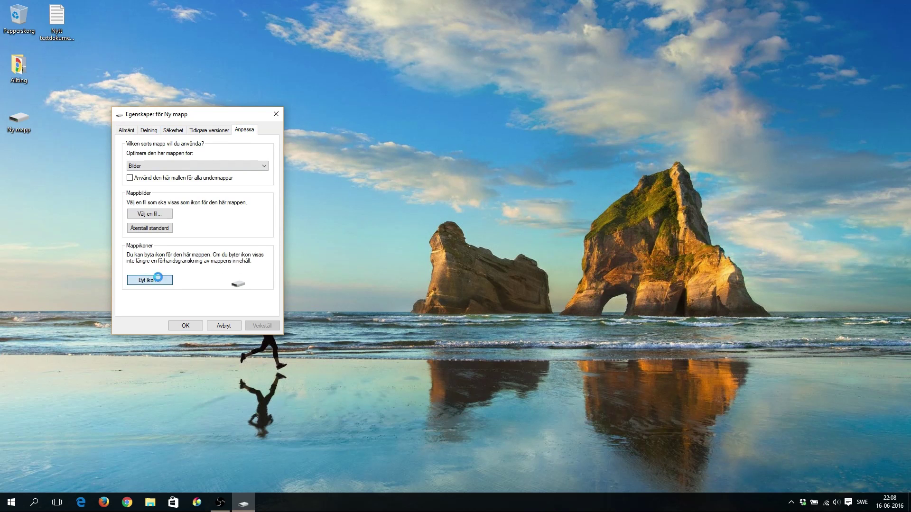
left_click(194, 311)
left_click(258, 323)
left_click(184, 327)
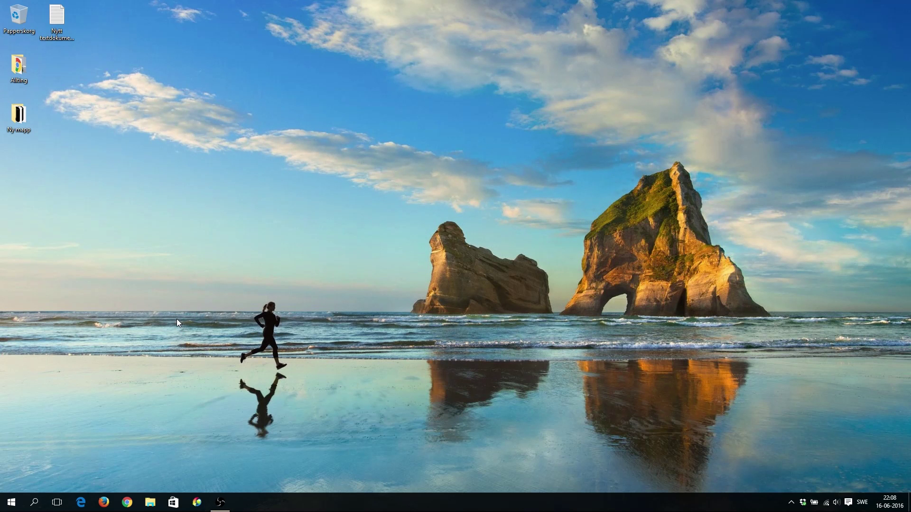
- Move the Papperskorg (Recycle Bin) icon to an open spot near the middle of the desktop
left_click(14, 25)
left_click_drag(93, 65, 474, 218)
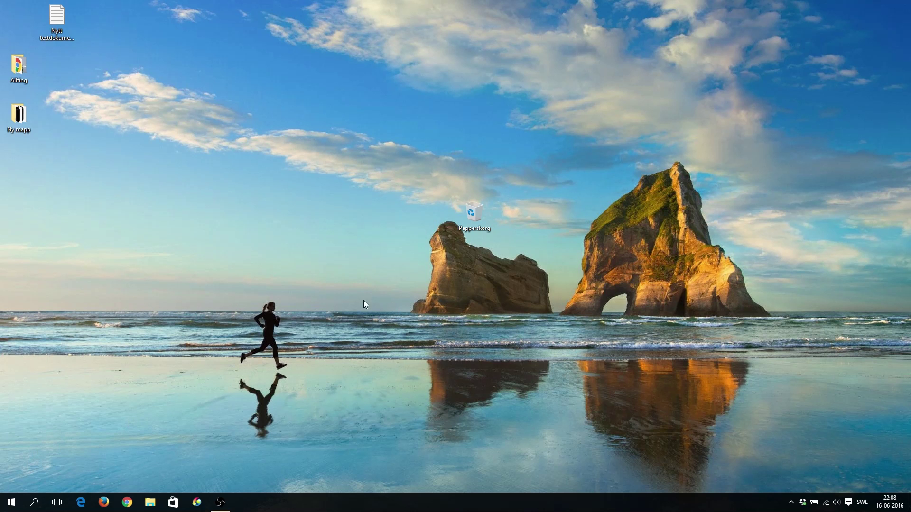
- Open the desktop icon settings from the theme personalization options in Windows Settings and shift the dialog away from the desktop icons
left_click(11, 502)
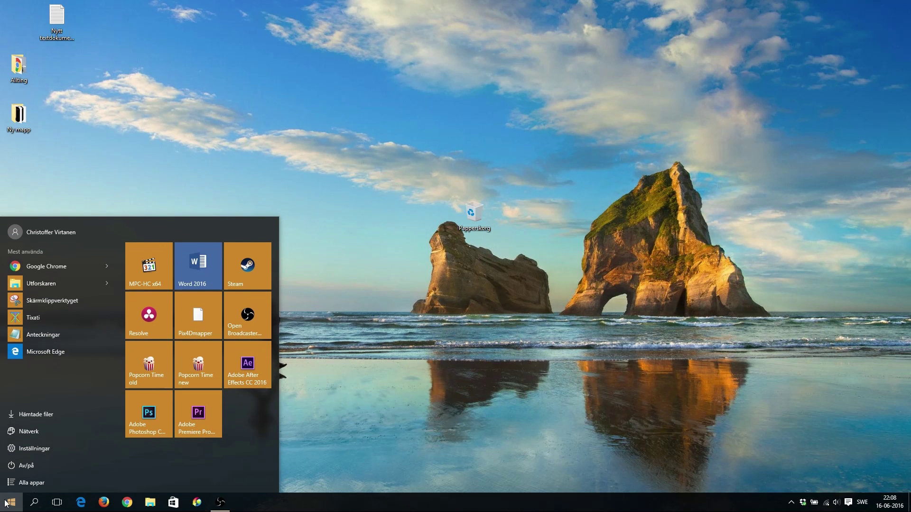
left_click(45, 454)
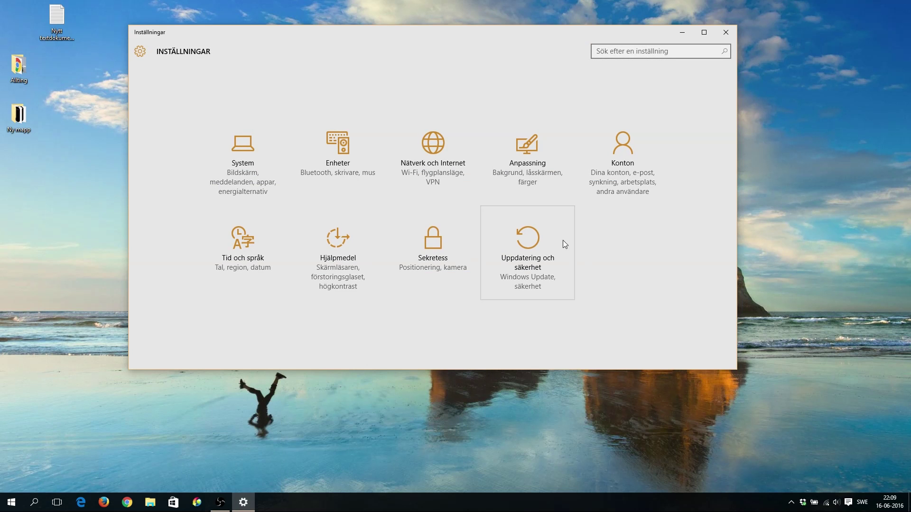
left_click(533, 169)
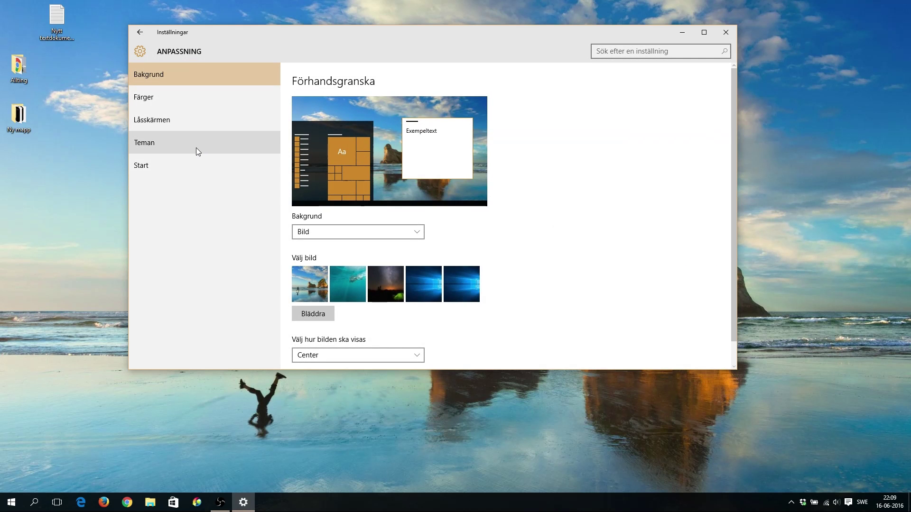
left_click(196, 148)
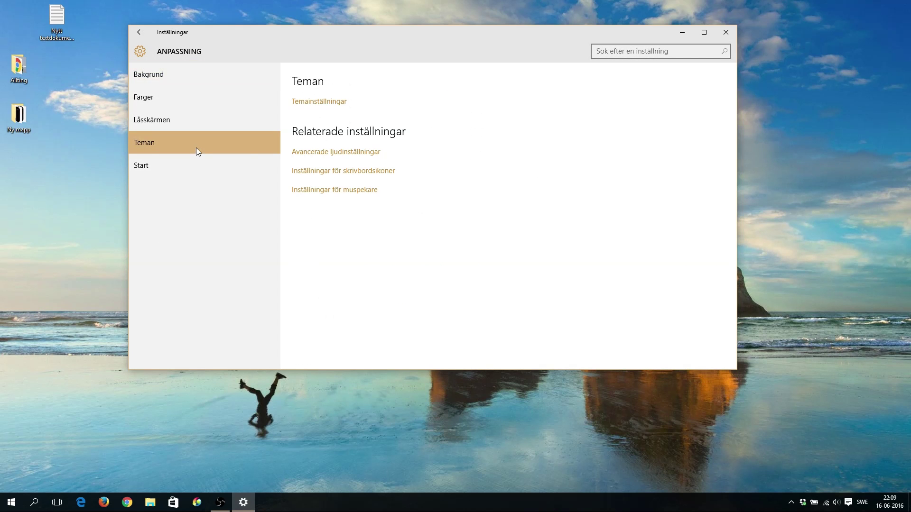
left_click(364, 172)
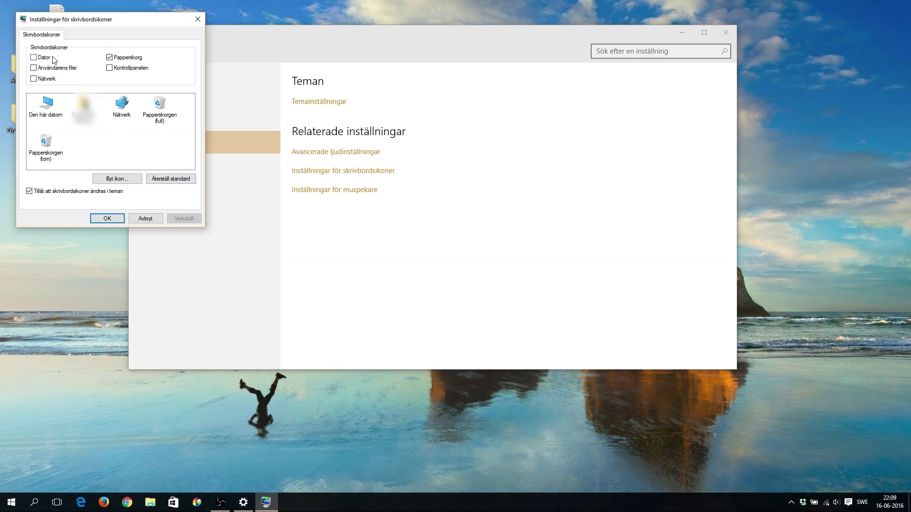
left_click_drag(76, 24, 198, 151)
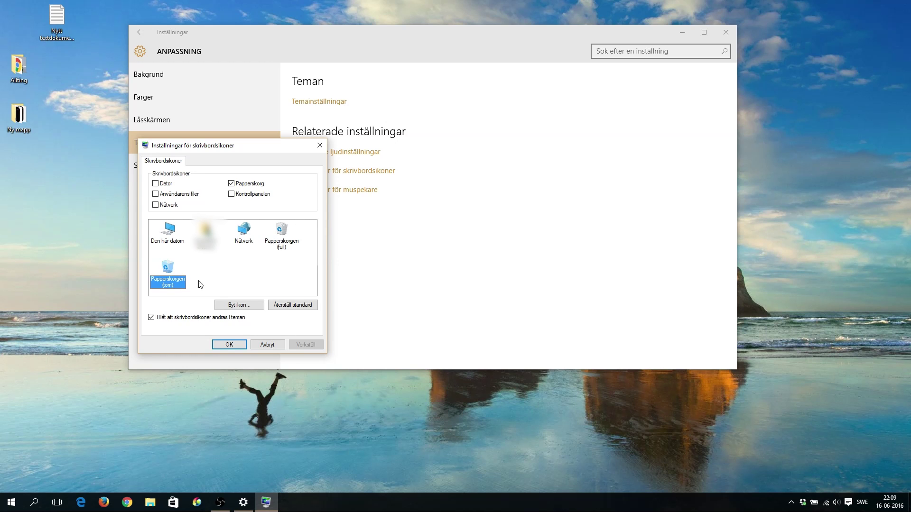
- Set the icon of the empty Recycle Bin, Papperskorgen (tom), to empty.ico from the desktop folder Ny mapp
left_click(233, 307)
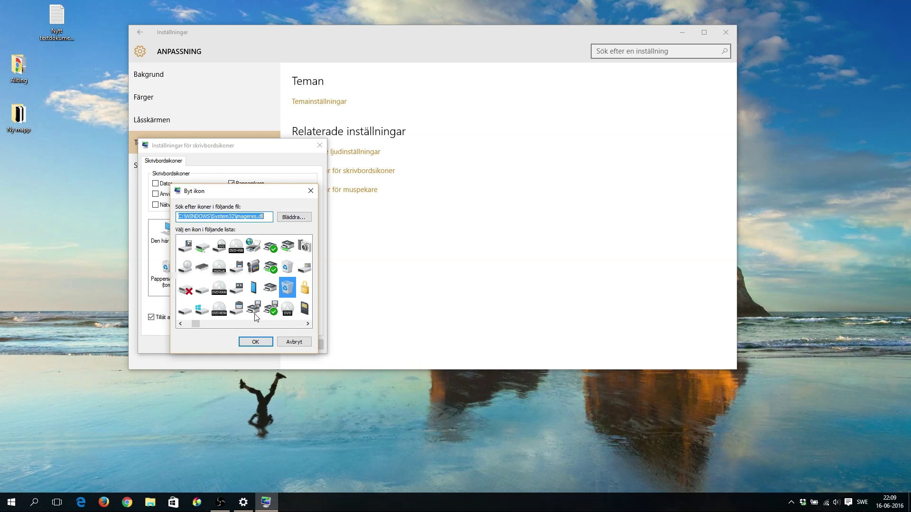
mouse_move(206, 326)
left_mouse_down()
mouse_move(246, 328)
mouse_move(189, 327)
left_mouse_up()
left_click(294, 220)
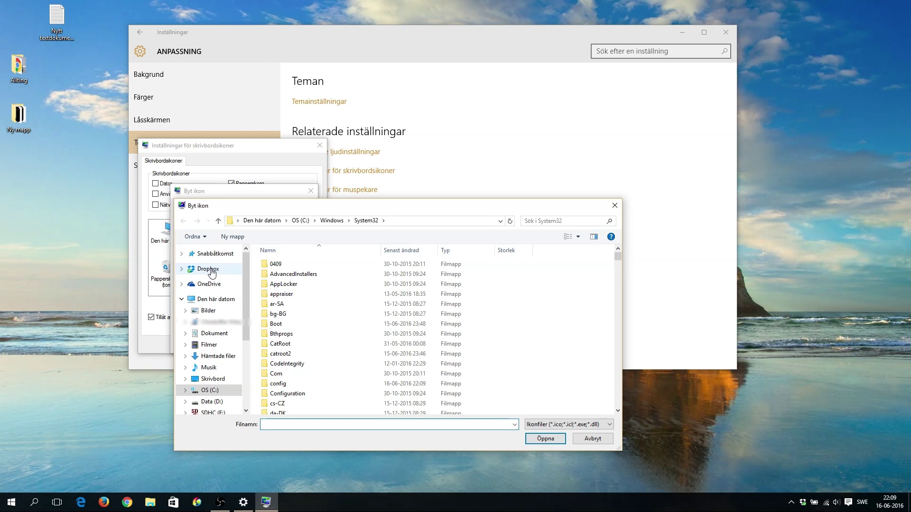
left_click(211, 379)
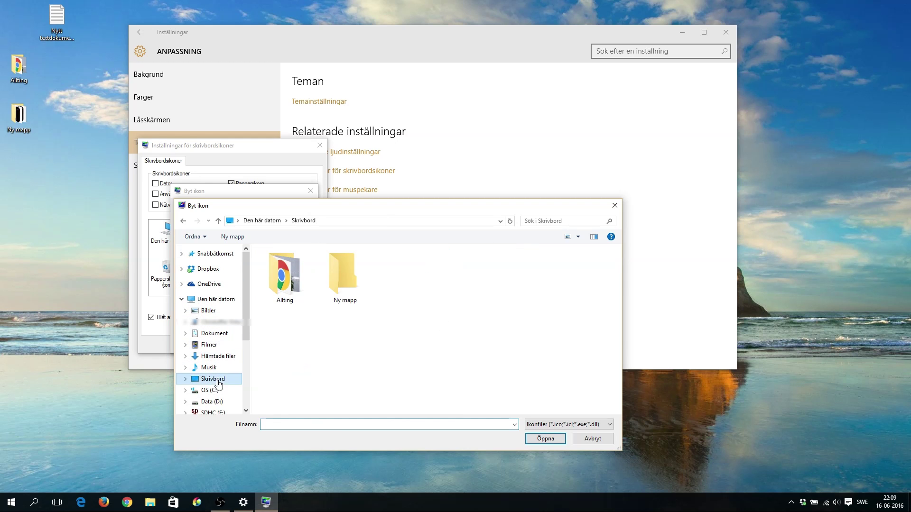
double_click(338, 277)
left_click(344, 291)
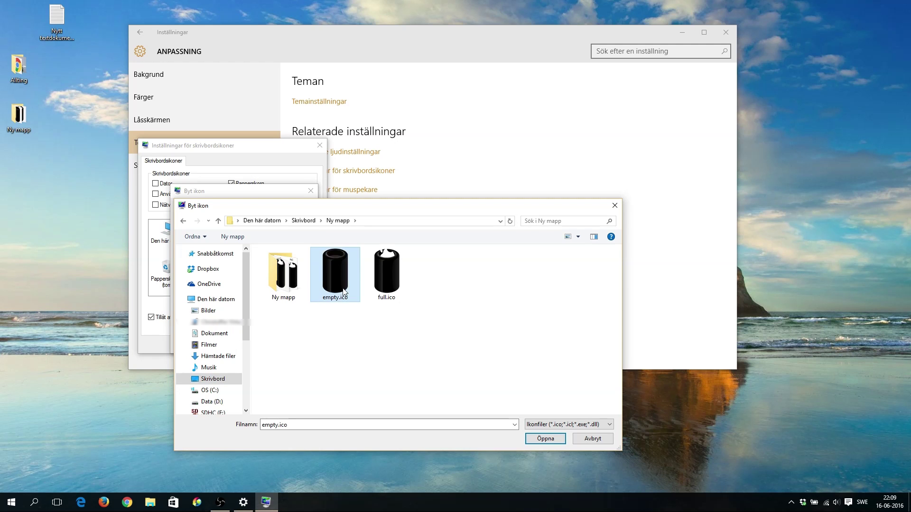
left_click(545, 439)
left_click(256, 342)
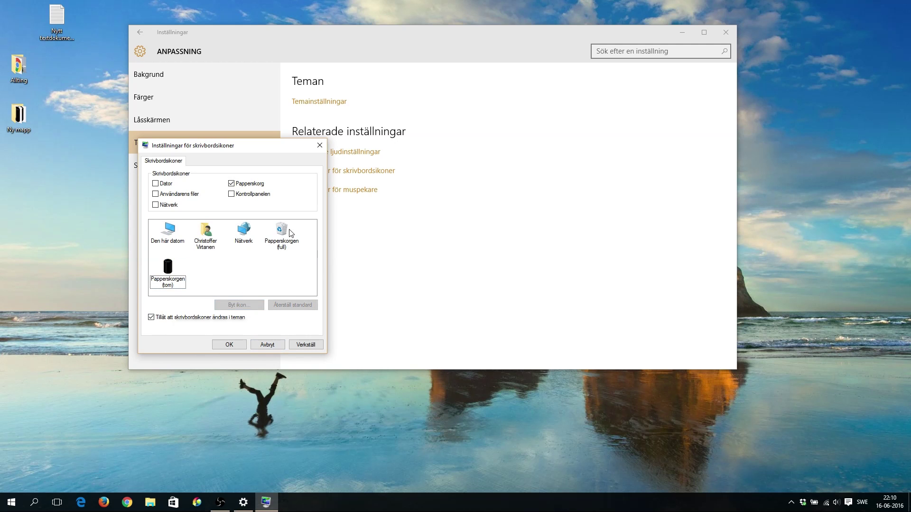
- Set the icon of the full Recycle Bin, Papperskorgen (full), to full.ico from the desktop folder Ny mapp
left_click(288, 233)
left_click(240, 306)
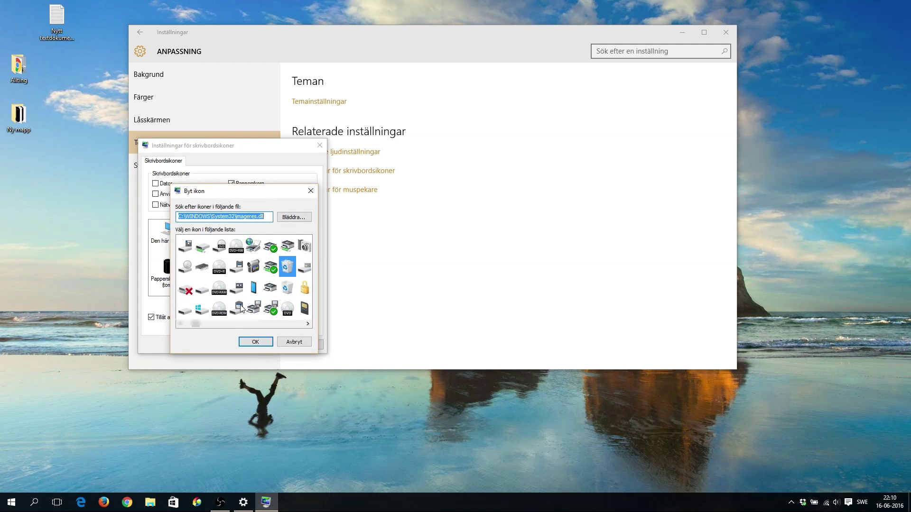
left_click(298, 219)
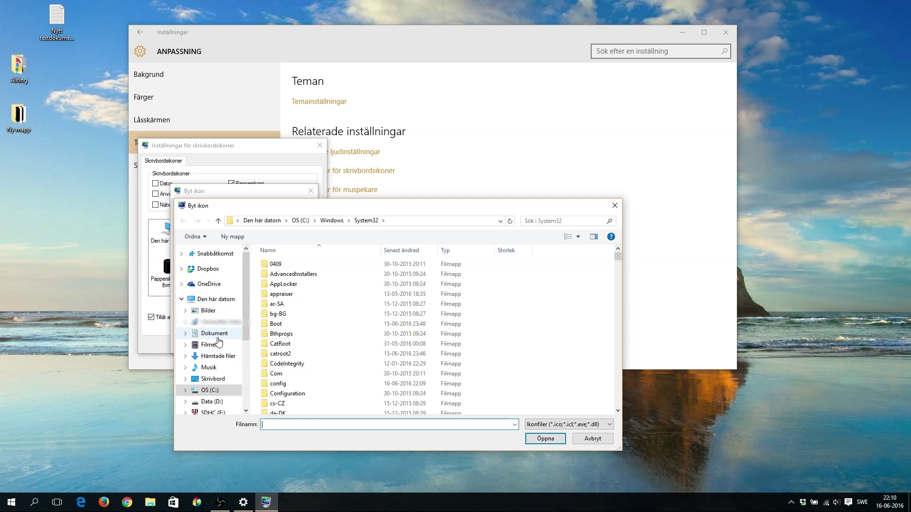
left_click(211, 378)
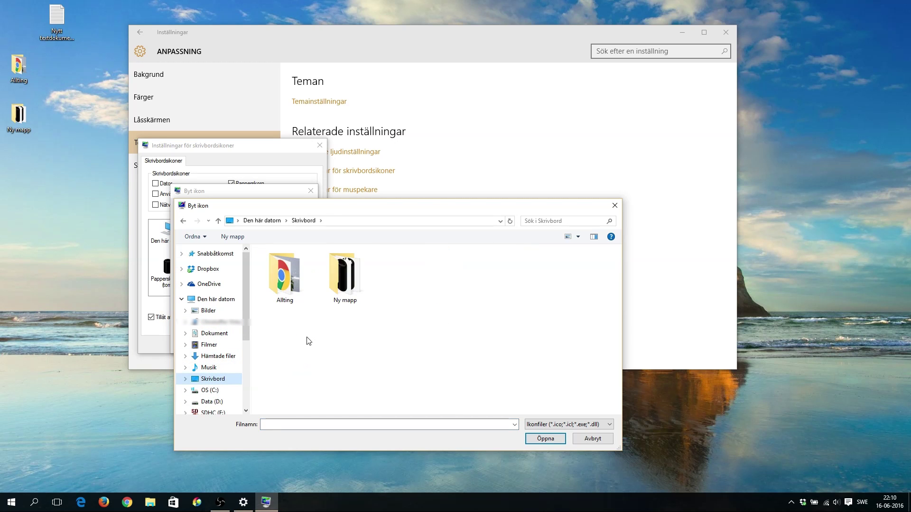
double_click(351, 290)
left_click(392, 306)
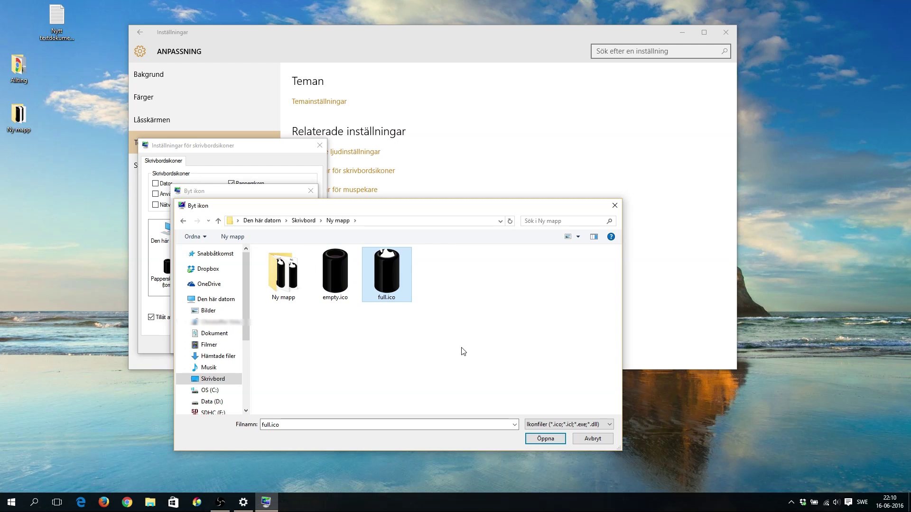
left_click(545, 439)
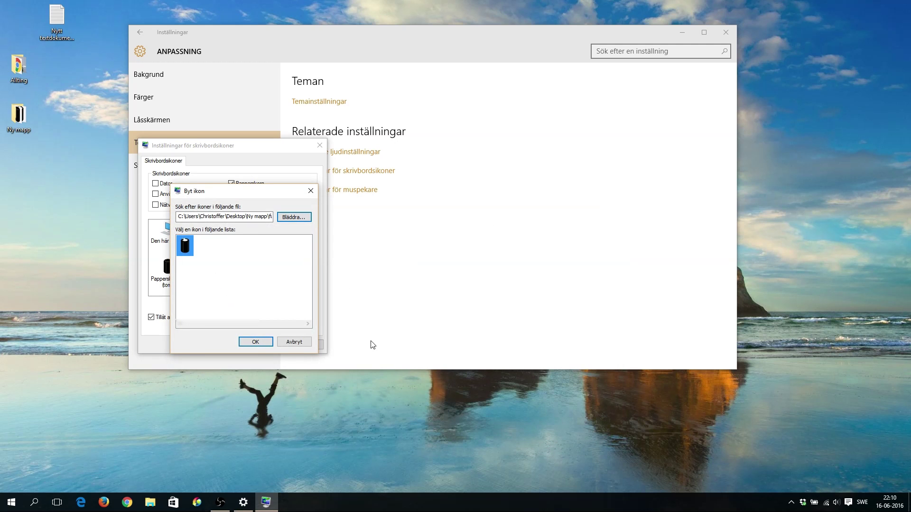
left_click(256, 341)
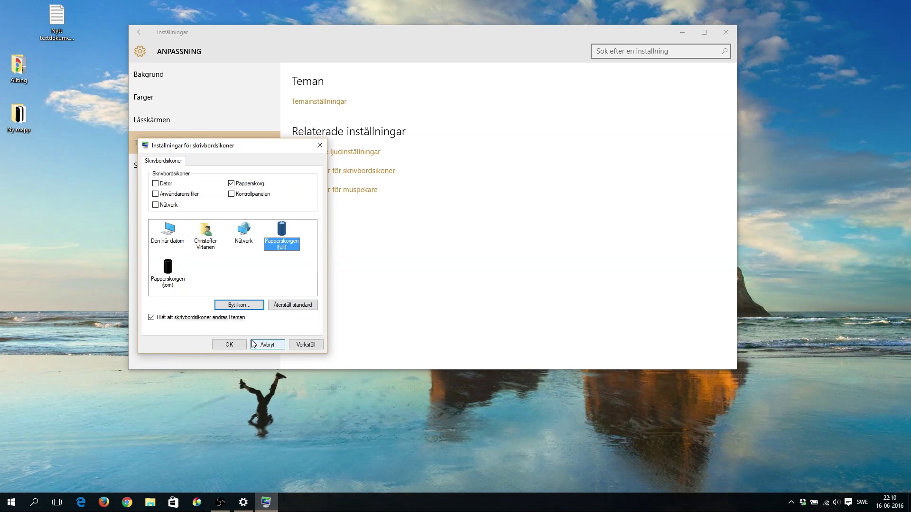
- Apply the desktop icon changes, then close the icon settings dialog and the Settings window
left_click(306, 347)
left_click(236, 345)
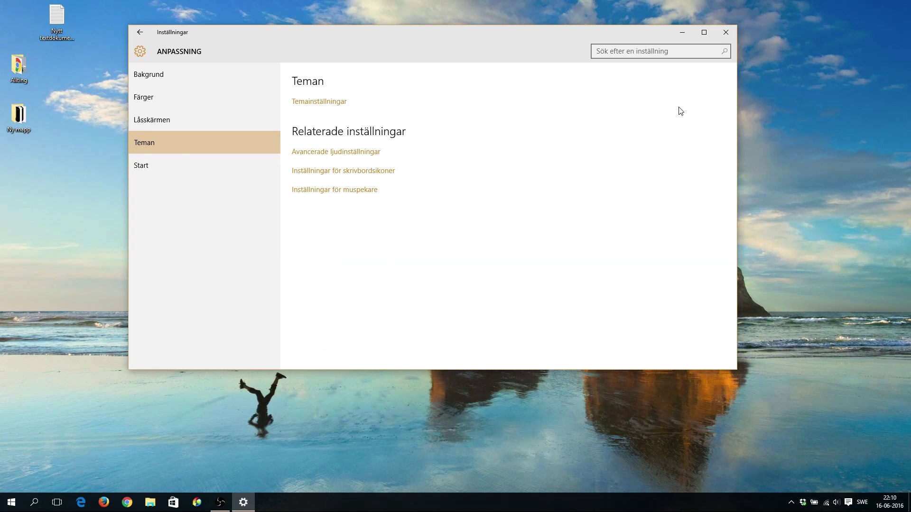
left_click(725, 32)
left_click_drag(479, 211, 4, 17)
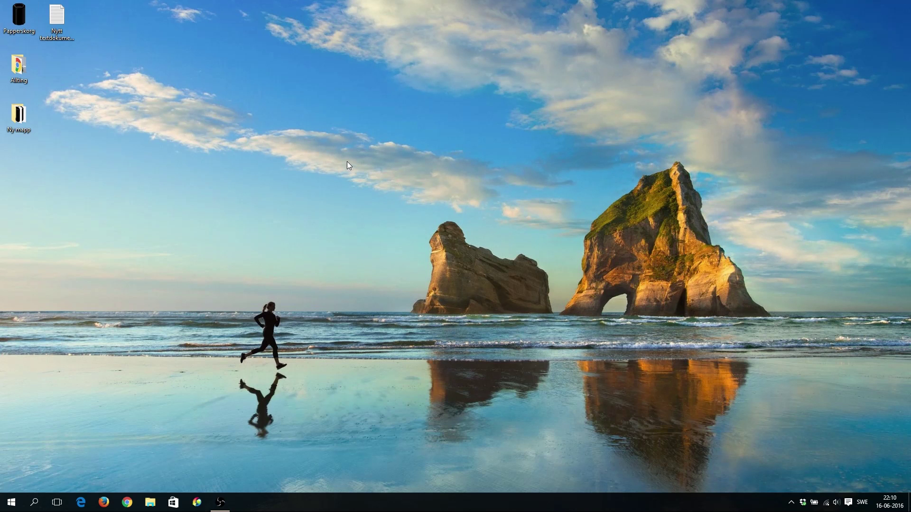
- Move the text document Nytt textdokument from the desktop into the Recycle Bin and refresh the desktop
left_click_drag(62, 24, 18, 22)
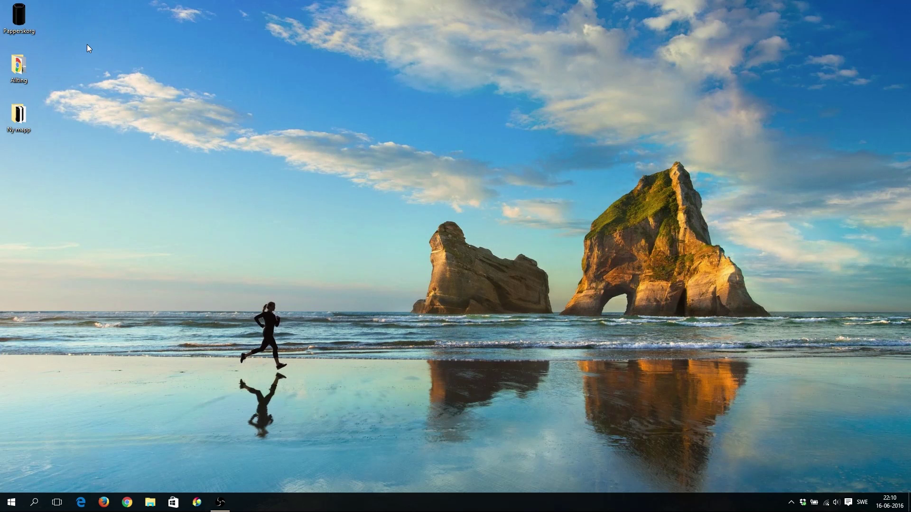
right_click(46, 27)
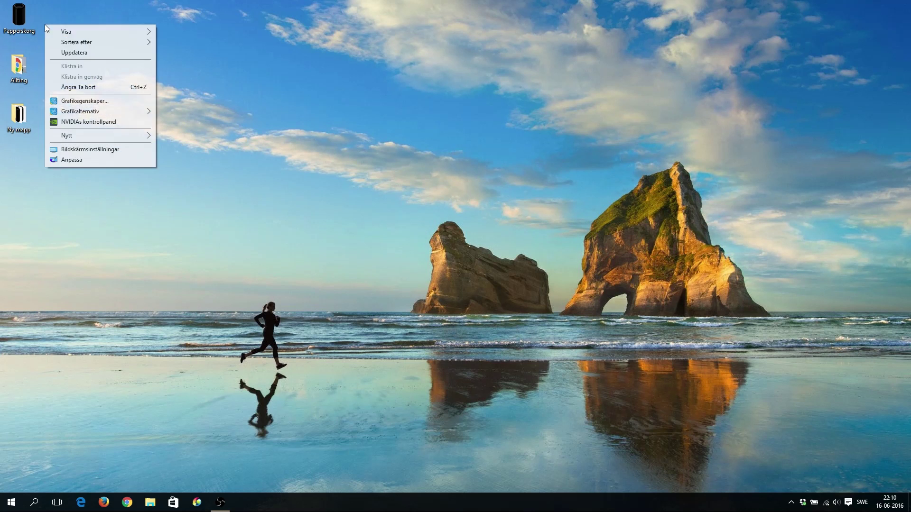
left_click(75, 52)
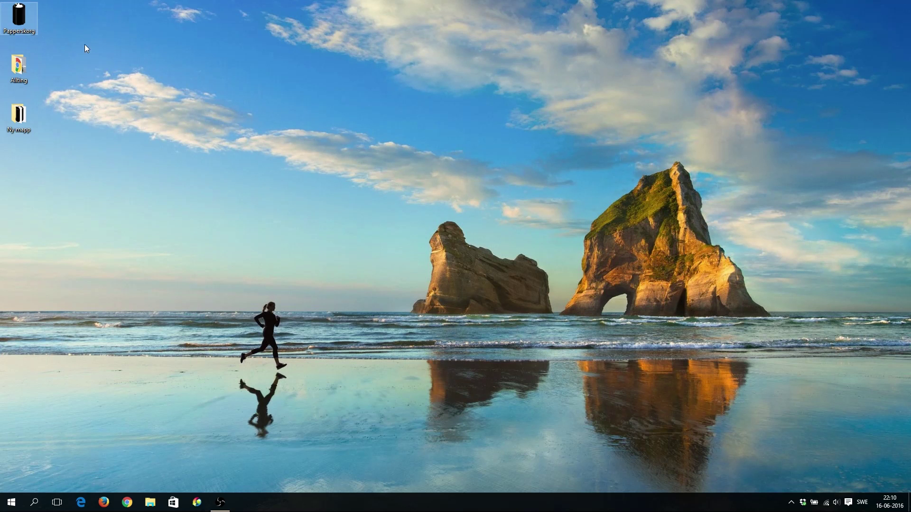
- Empty the Recycle Bin, confirm the permanent deletion of Nytt textdokument.txt, and refresh the desktop
right_click(27, 24)
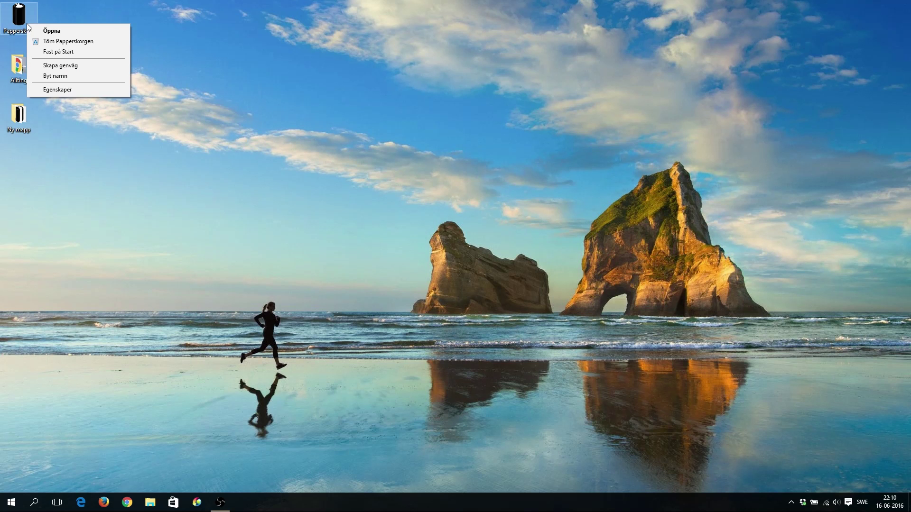
left_click(83, 41)
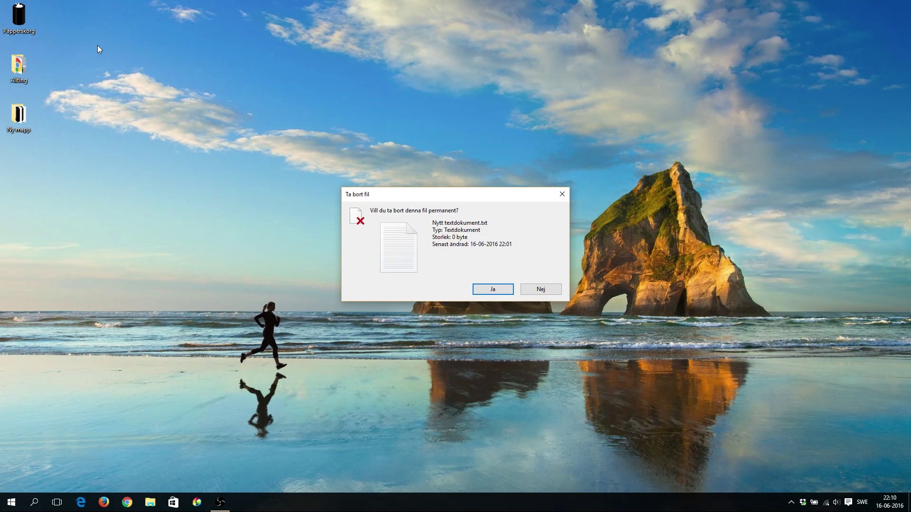
left_click(490, 288)
left_click(134, 72)
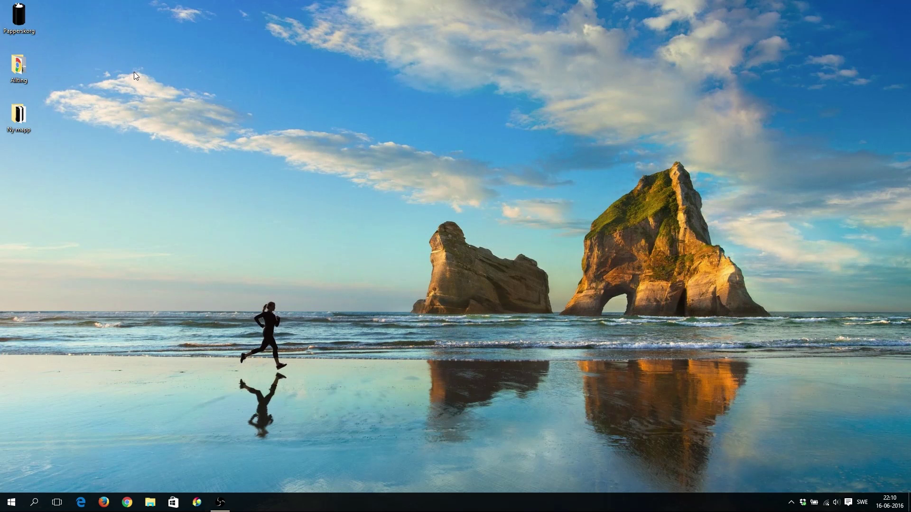
right_click(134, 72)
left_click(186, 100)
left_click_drag(195, 119, 681, 355)
key("super+r")
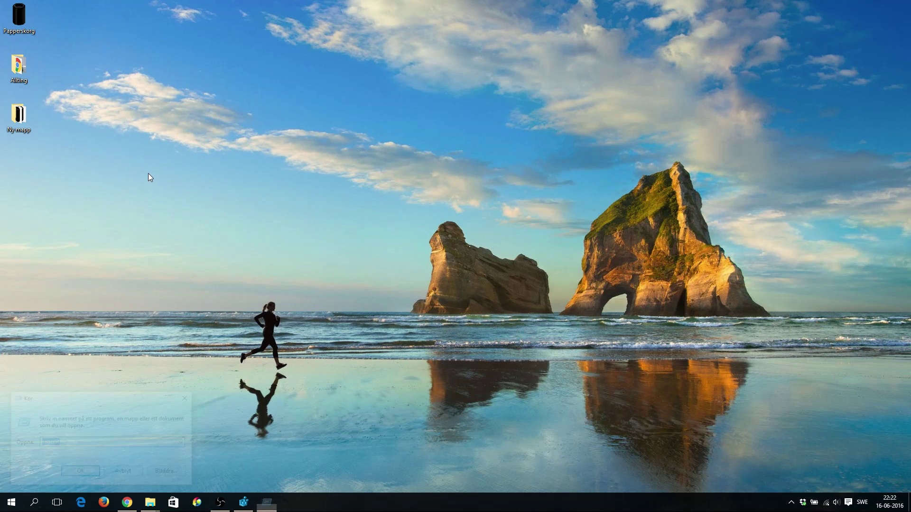
left_click_drag(77, 402, 263, 190)
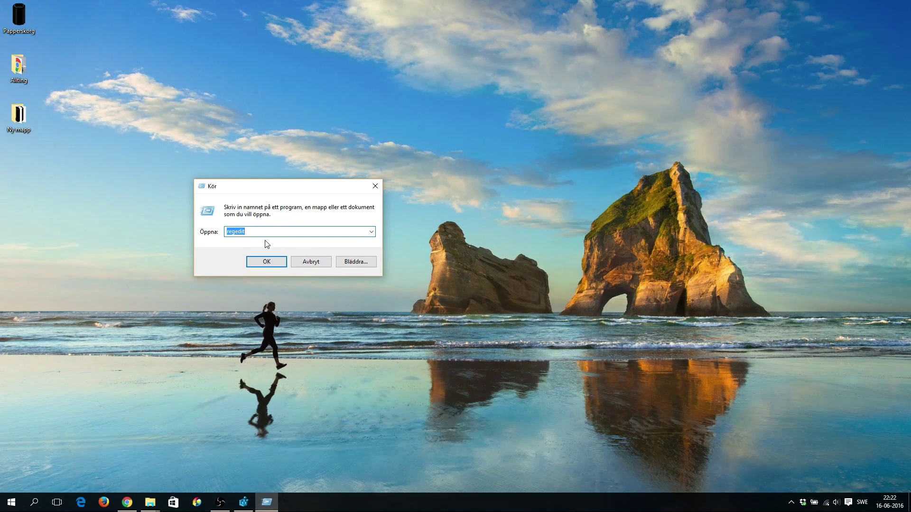
left_click(236, 233)
left_click(304, 263)
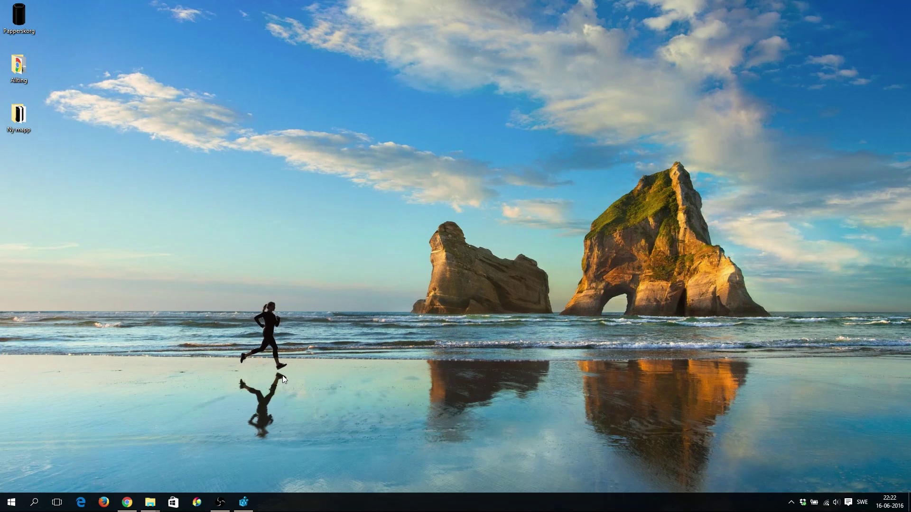
- Switch to the Registry Editor and select the key HKEY_CURRENT_USER\SOFTWARE\Microsoft\Windows\CurrentVersion
left_click(243, 502)
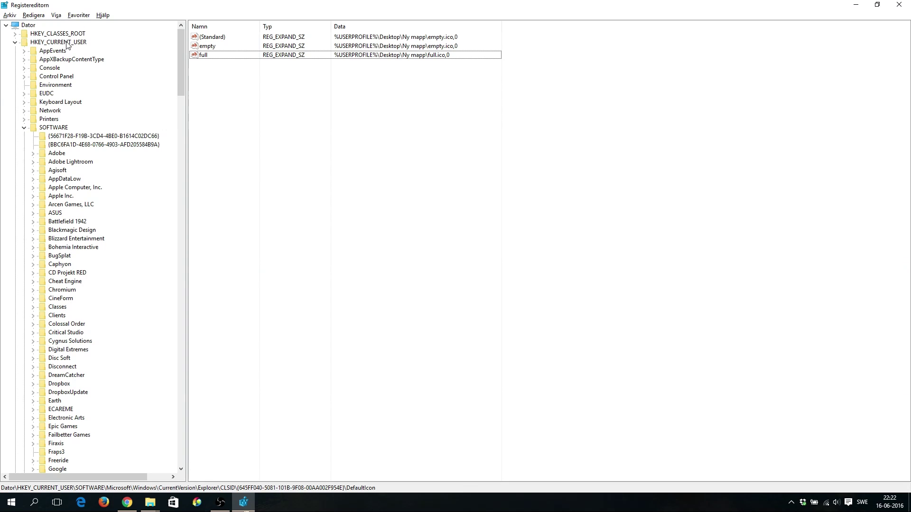
left_click(48, 129)
left_click_drag(181, 82, 172, 252)
left_click(68, 196)
left_click(72, 207)
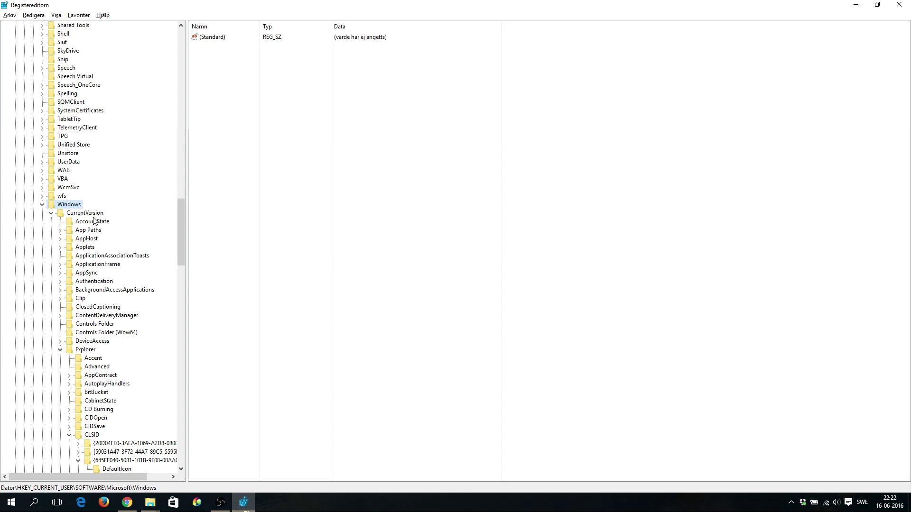
left_click(89, 212)
scroll(145, 243, "down", 1)
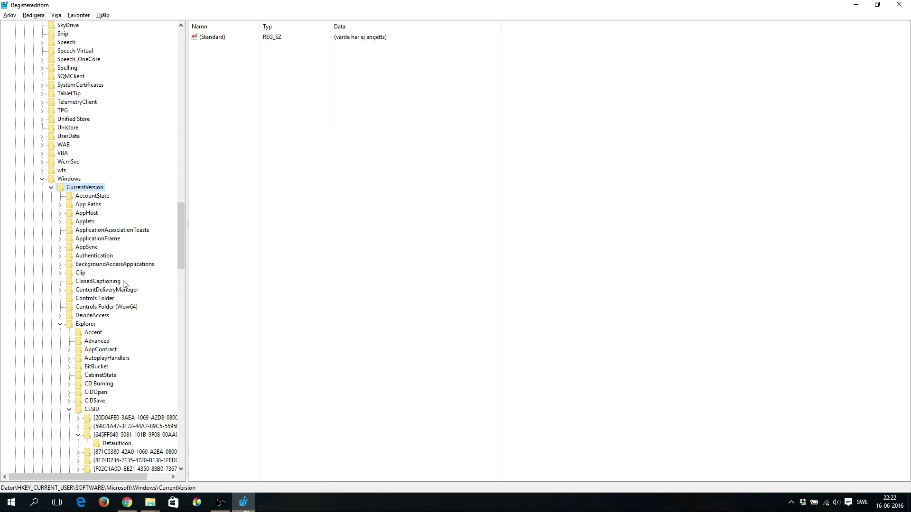
left_click(74, 325)
scroll(133, 338, "down", 3)
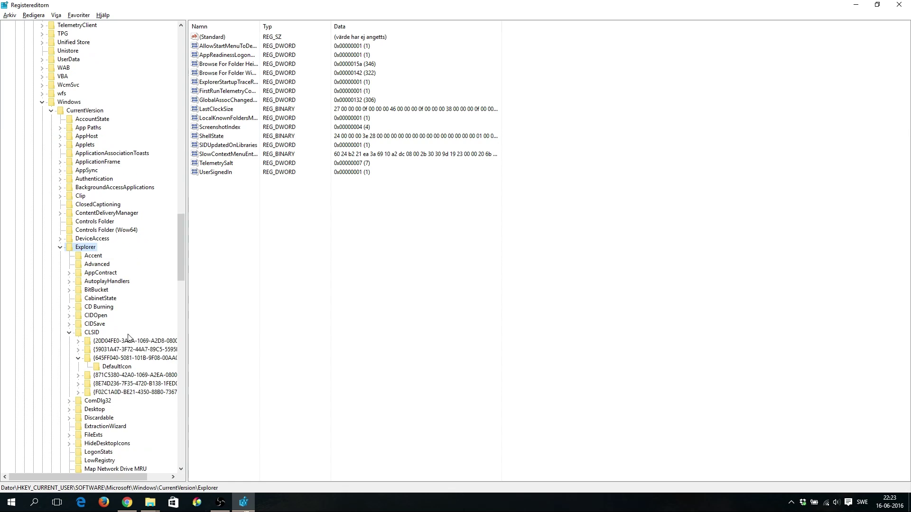
left_click(92, 332)
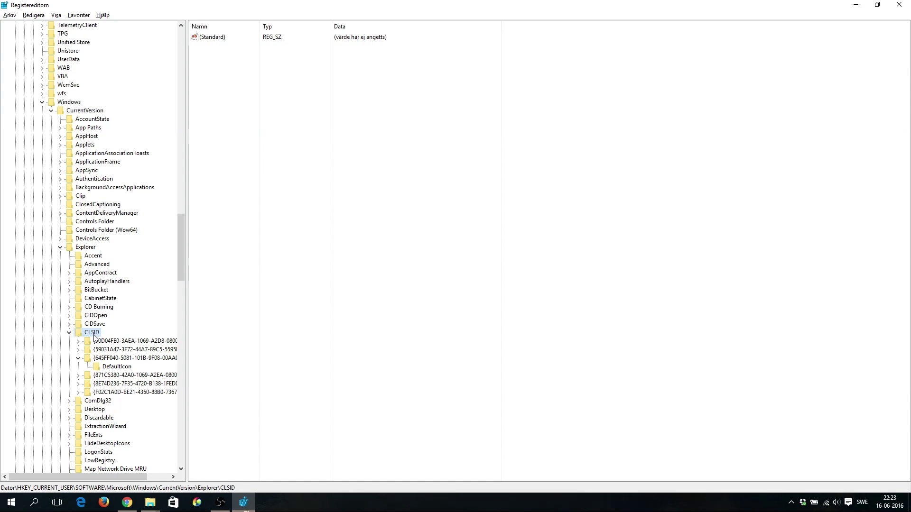
left_click(99, 359)
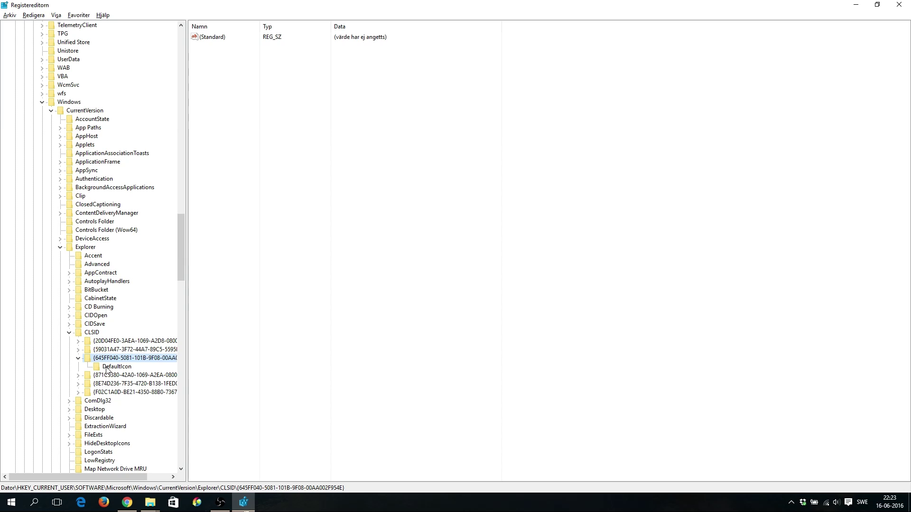
left_click(107, 369)
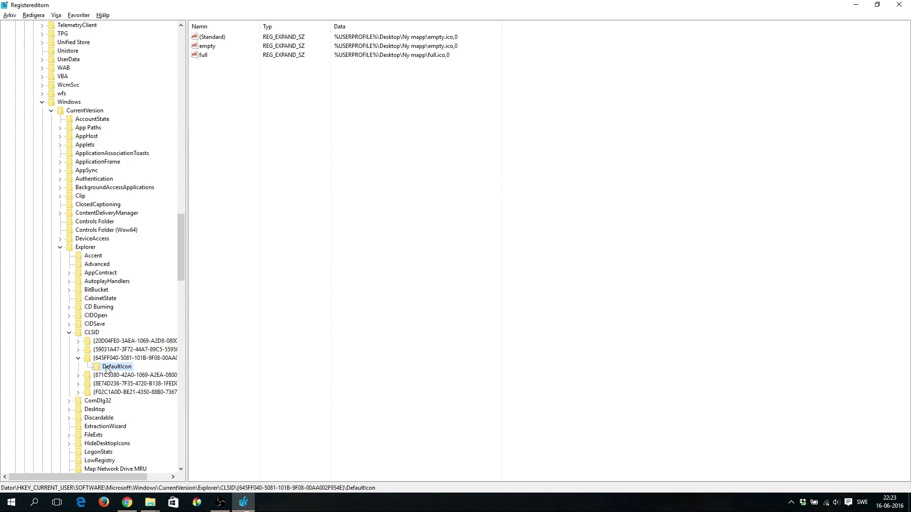
key("Tab")
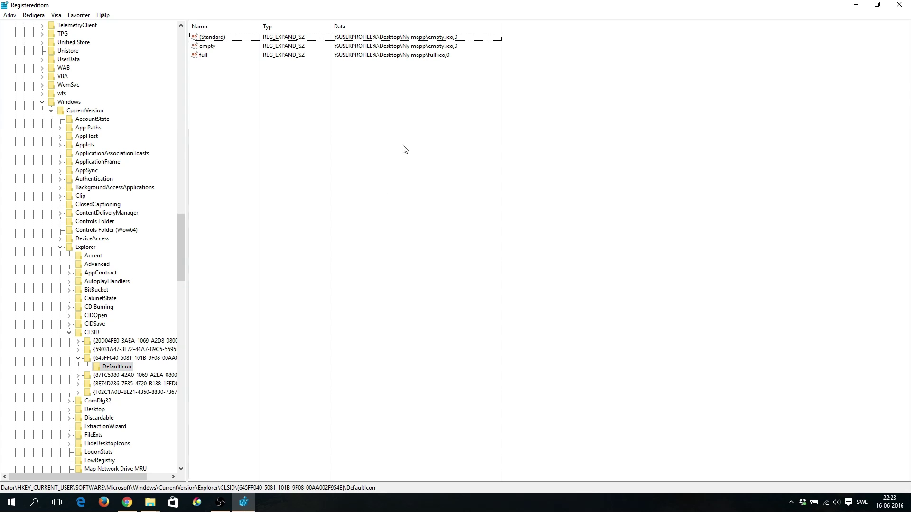
left_click_drag(441, 89, 294, 108)
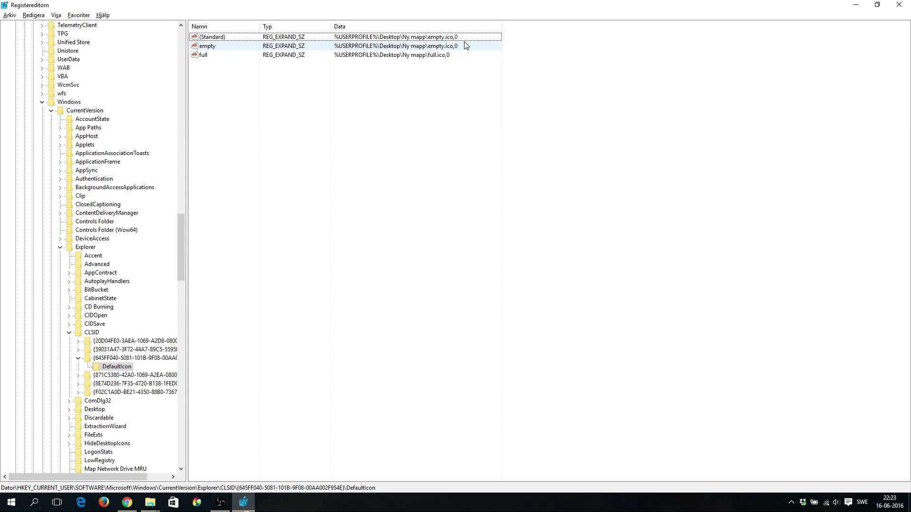
- Edit the (Standard) value of DefaultIcon so its data ends with ,0 after empty.ico, and save it
double_click(439, 38)
left_click(144, 93)
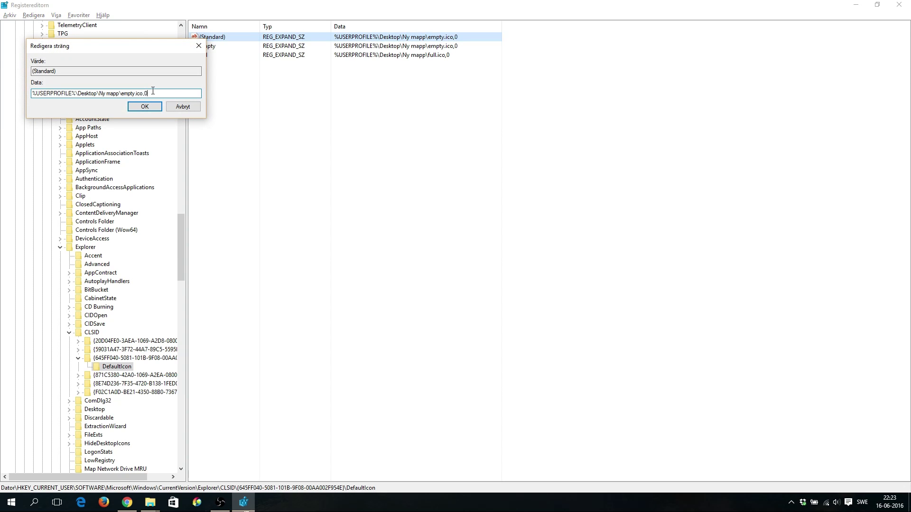
left_click(172, 94, "shift")
key("BackSpace")
type("0")
left_click(150, 107)
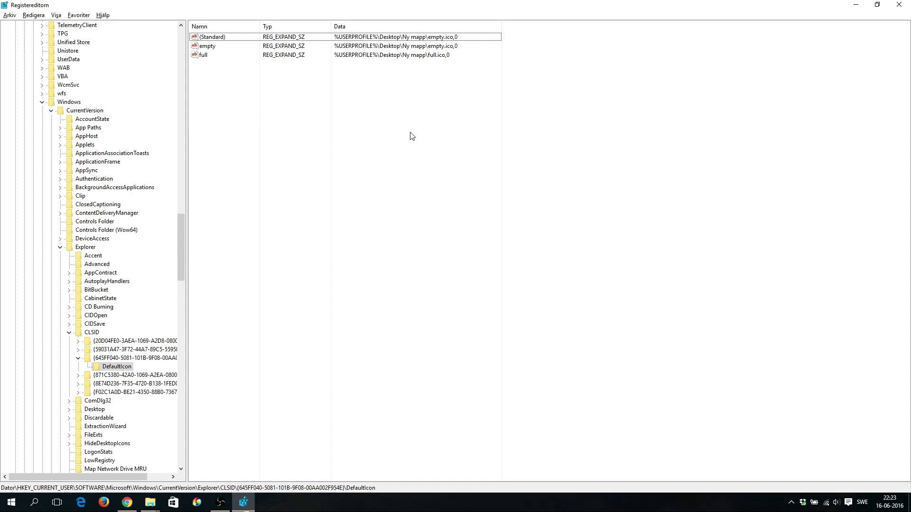
- Reduce the Registry Editor from full screen and position it beside the desktop icons, with the start of the key tree showing
left_click_drag(383, 10, 562, 56)
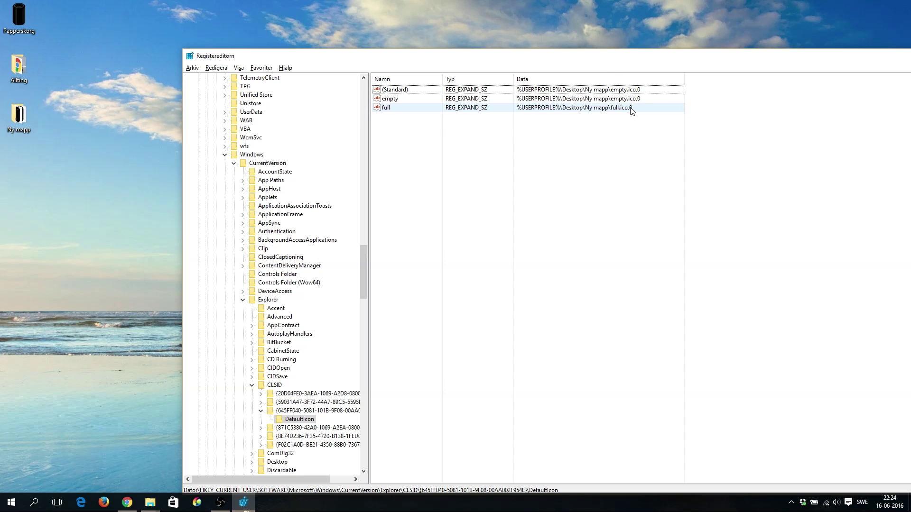
left_click_drag(364, 267, 366, 97)
left_click_drag(514, 57, 395, 37)
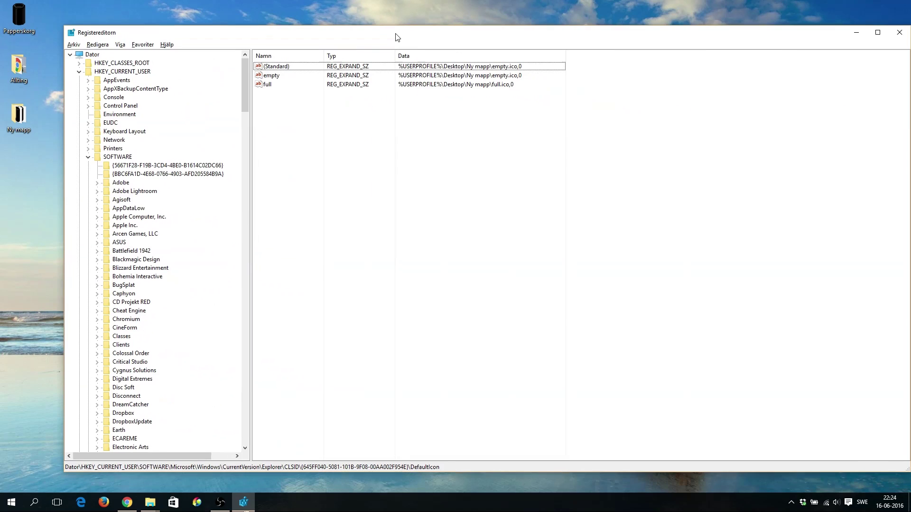